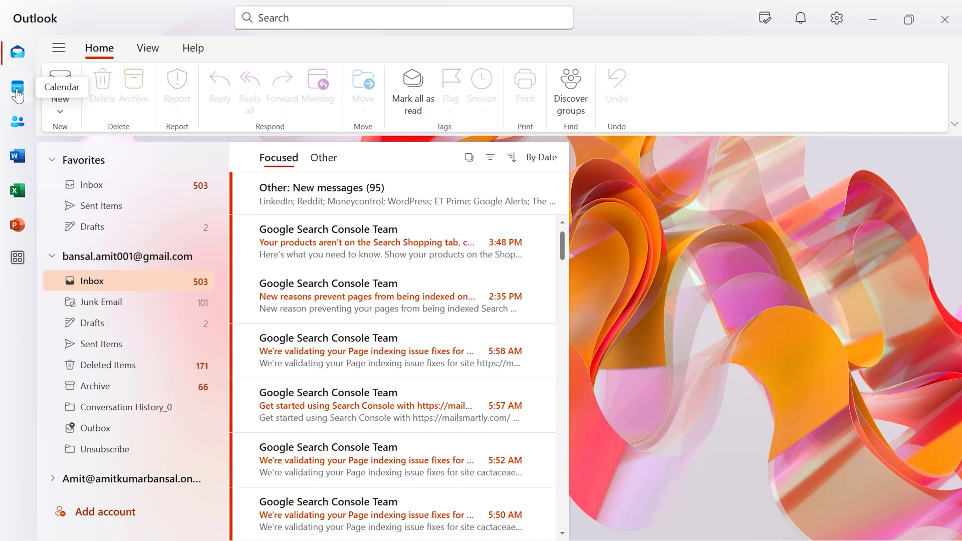
Step: Switch to the Outlook calendar and open the Add calendar dialog
{"action": "left_click", "coordinate": [18, 90]}
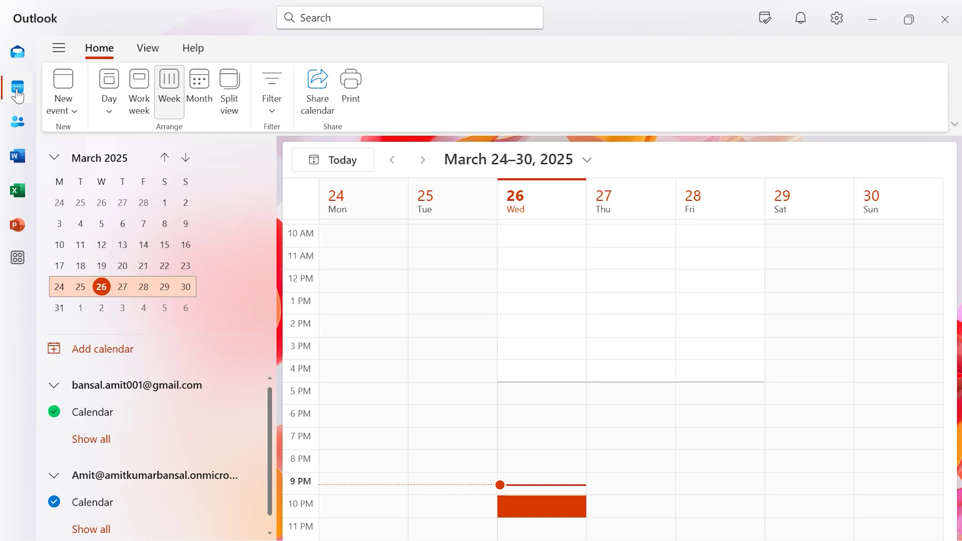
{"action": "left_click", "coordinate": [112, 359]}
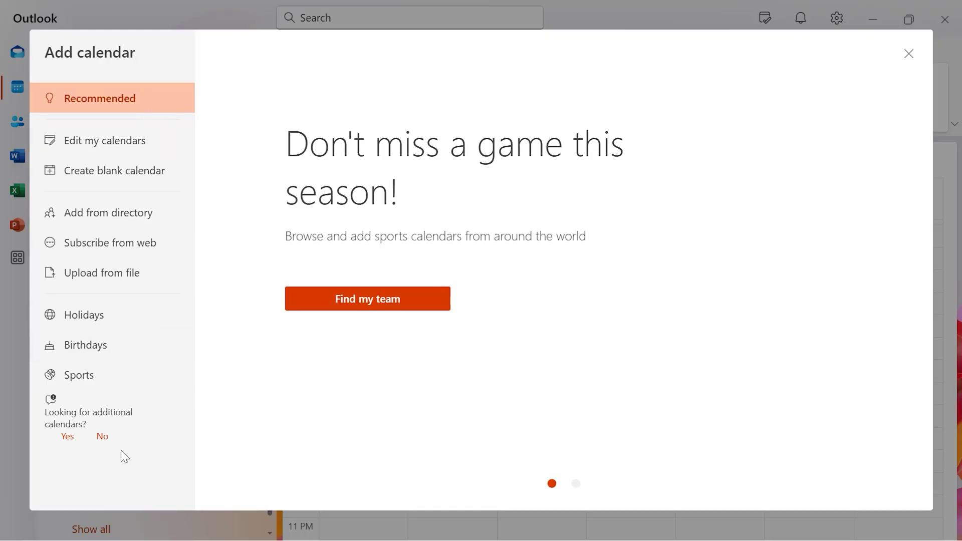
Step: Filter the Holidays country list by 'united' and add the United States holiday calendar
{"action": "left_click", "coordinate": [94, 322]}
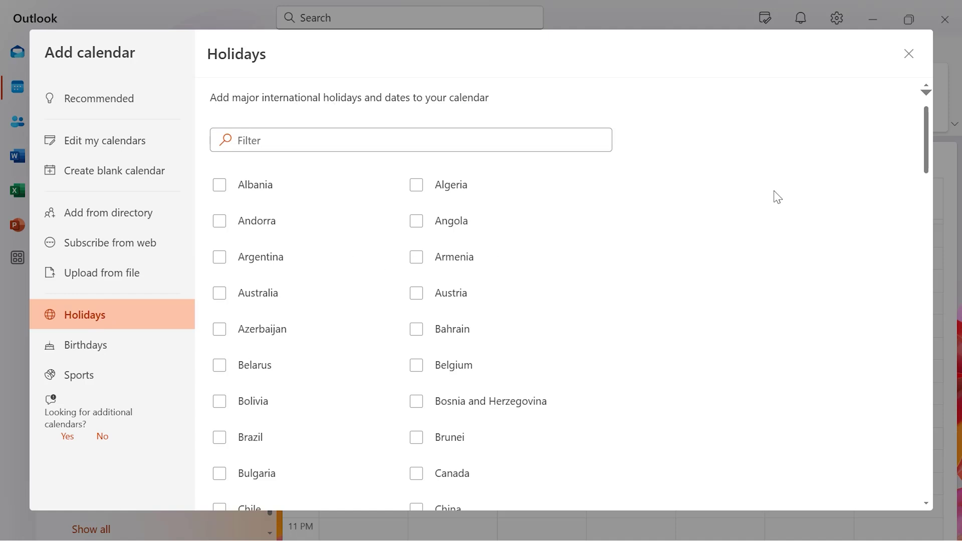
{"action": "scroll", "coordinate": [774, 202], "scroll_direction": "down", "scroll_amount": 3}
{"action": "scroll", "coordinate": [767, 226], "scroll_direction": "down", "scroll_amount": 3}
{"action": "scroll", "coordinate": [764, 226], "scroll_direction": "down", "scroll_amount": 3}
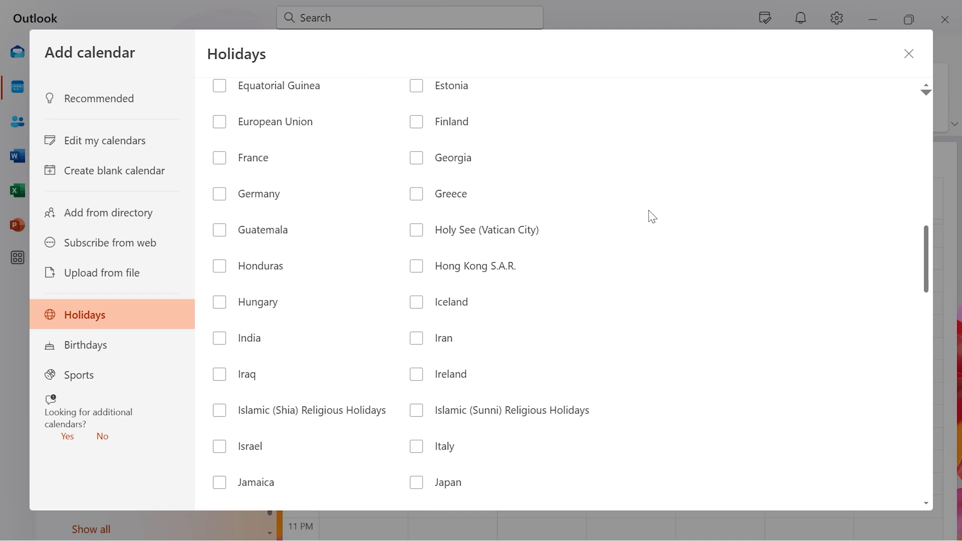
{"action": "scroll", "coordinate": [613, 218], "scroll_direction": "down", "scroll_amount": 3}
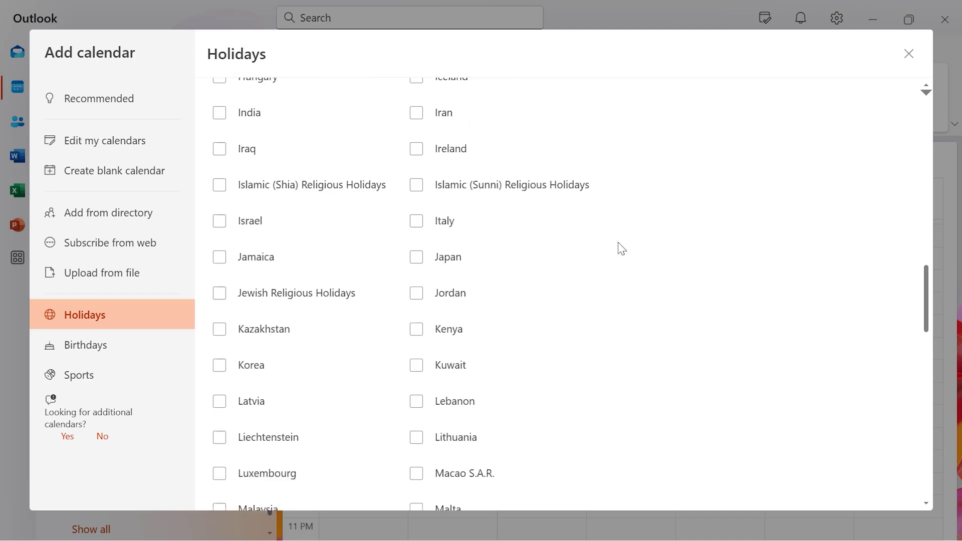
{"action": "scroll", "coordinate": [622, 252], "scroll_direction": "down", "scroll_amount": 5}
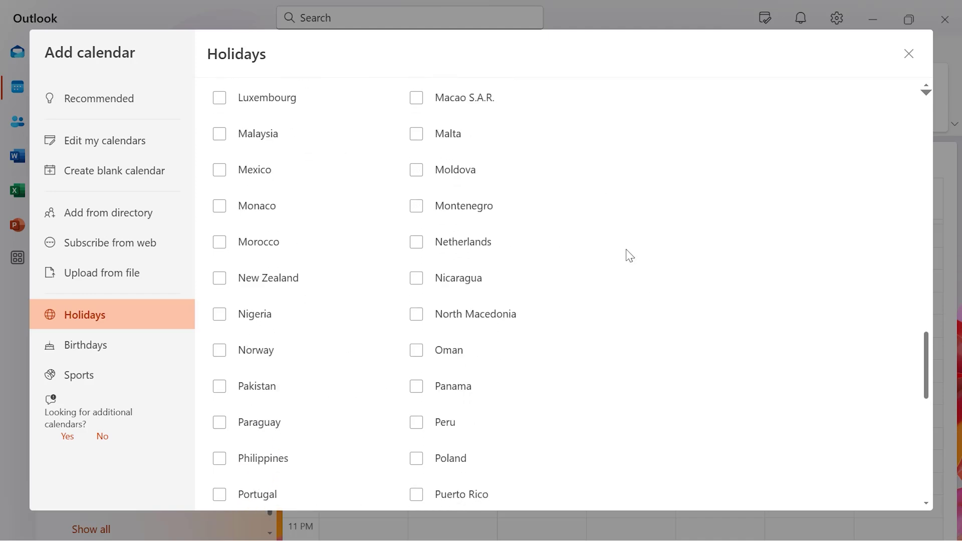
{"action": "scroll", "coordinate": [629, 256], "scroll_direction": "up", "scroll_amount": 10}
{"action": "scroll", "coordinate": [630, 255], "scroll_direction": "up", "scroll_amount": 5}
{"action": "left_click", "coordinate": [356, 142]}
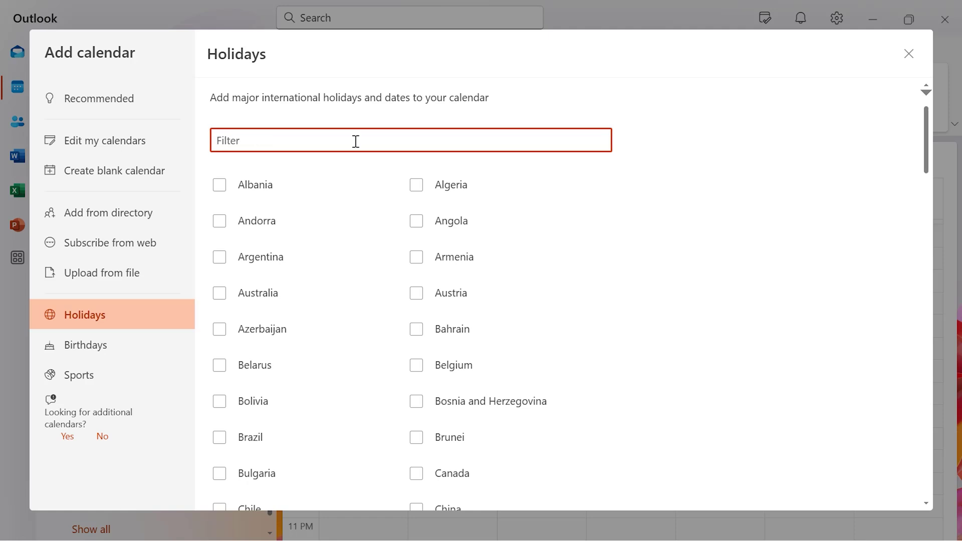
{"action": "type", "text": "united"}
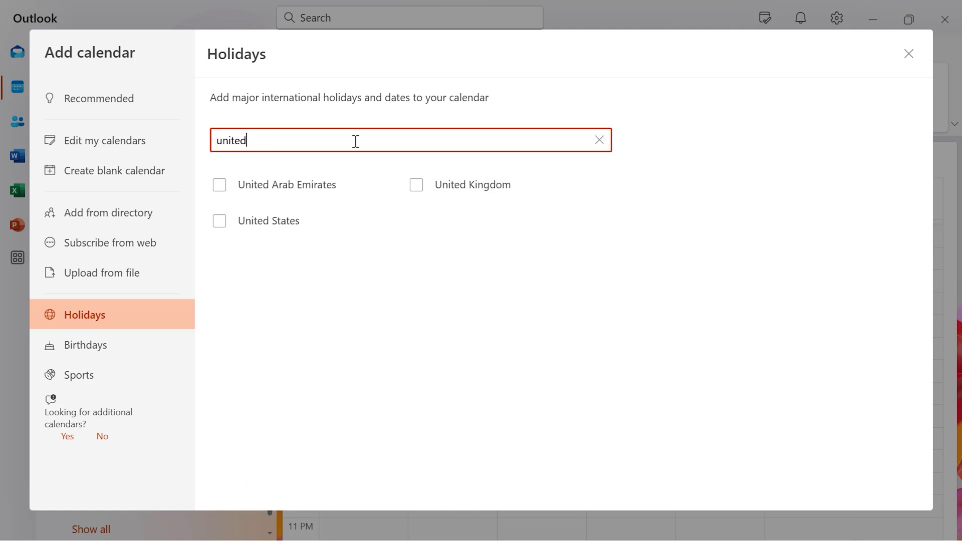
{"action": "left_click", "coordinate": [220, 224]}
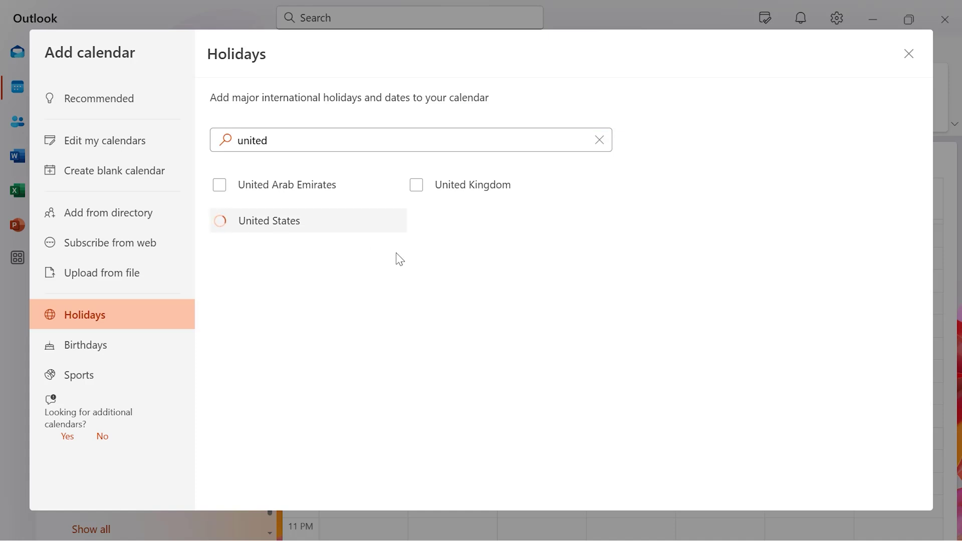
Step: Close Add calendar, hide both accounts' Calendar entries, and expand My calendars
{"action": "left_click", "coordinate": [910, 55]}
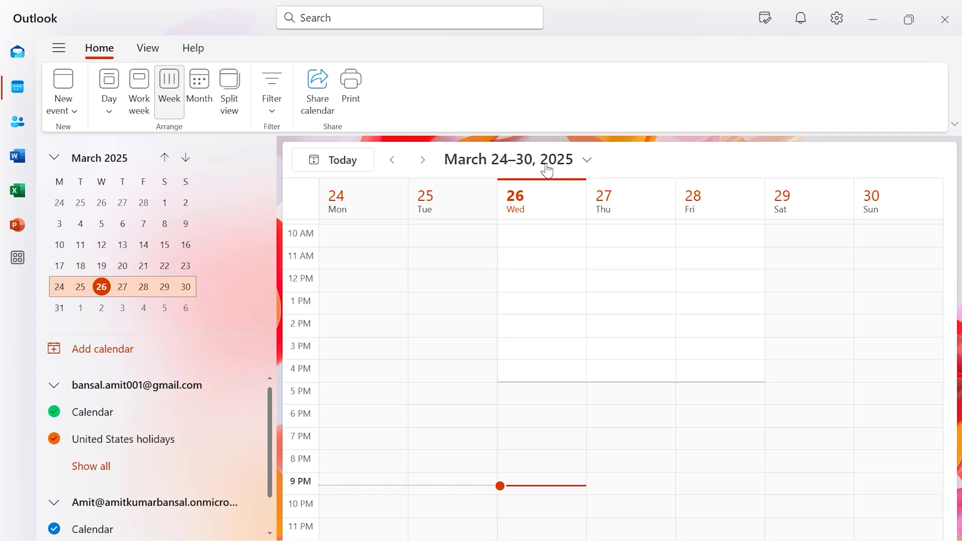
{"action": "mouse_move", "coordinate": [123, 440]}
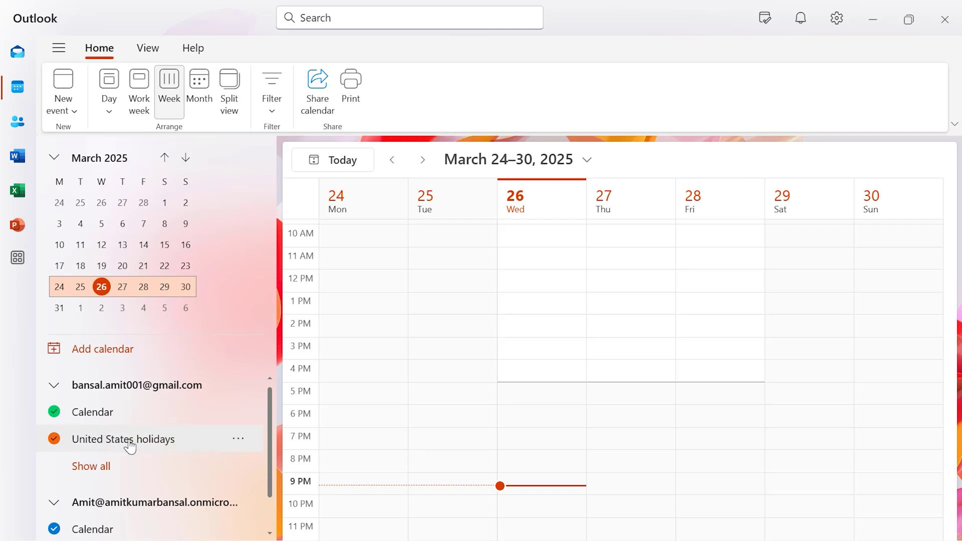
{"action": "left_click", "coordinate": [55, 412]}
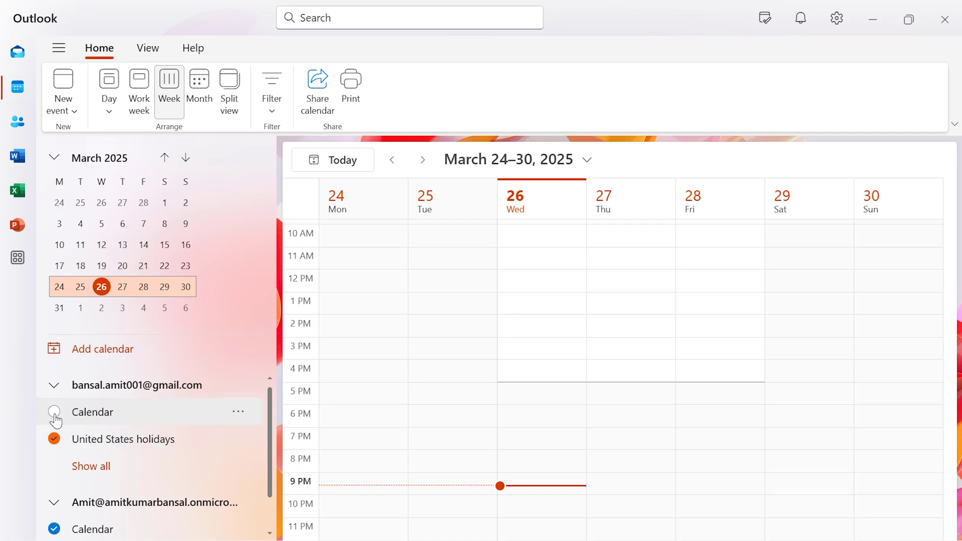
{"action": "scroll", "coordinate": [108, 504], "scroll_direction": "down", "scroll_amount": 1}
{"action": "left_click", "coordinate": [55, 492]}
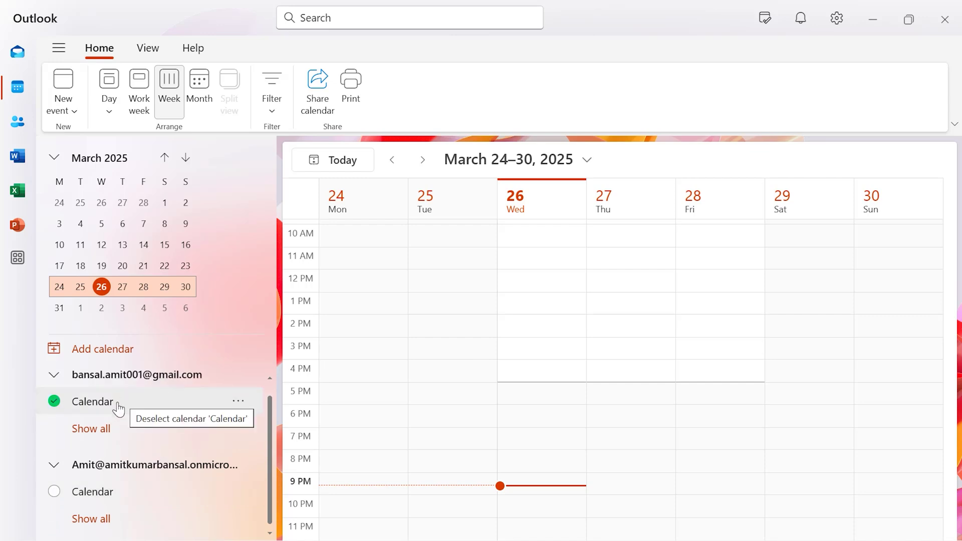
{"action": "left_click", "coordinate": [91, 428]}
Step: Switch the calendar to Month view and jump to June 2025
{"action": "left_click", "coordinate": [200, 85]}
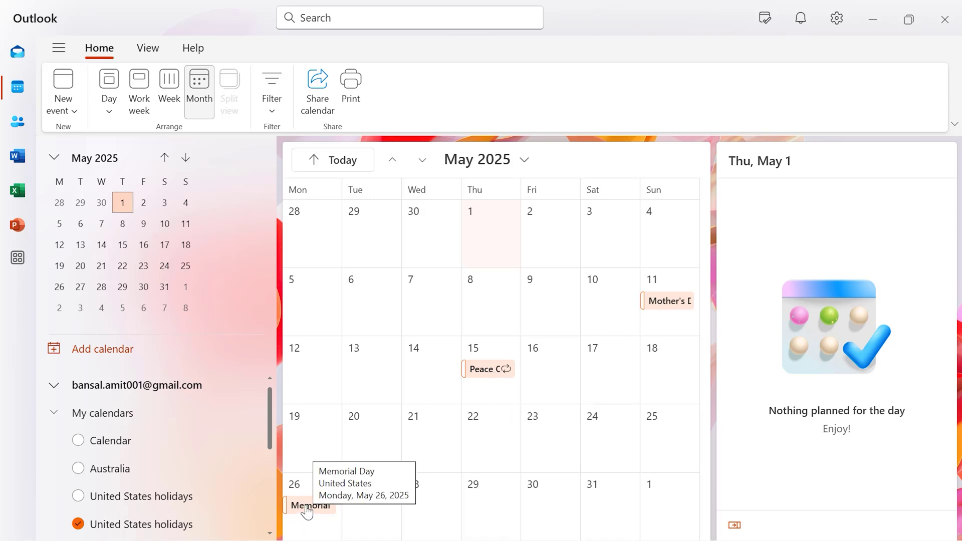
{"action": "left_click", "coordinate": [524, 160]}
{"action": "left_click", "coordinate": [434, 271]}
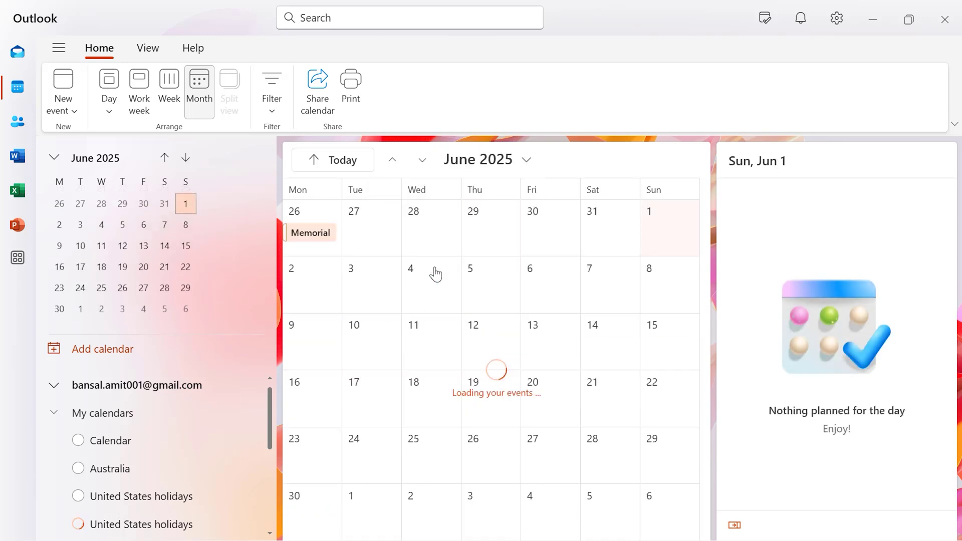